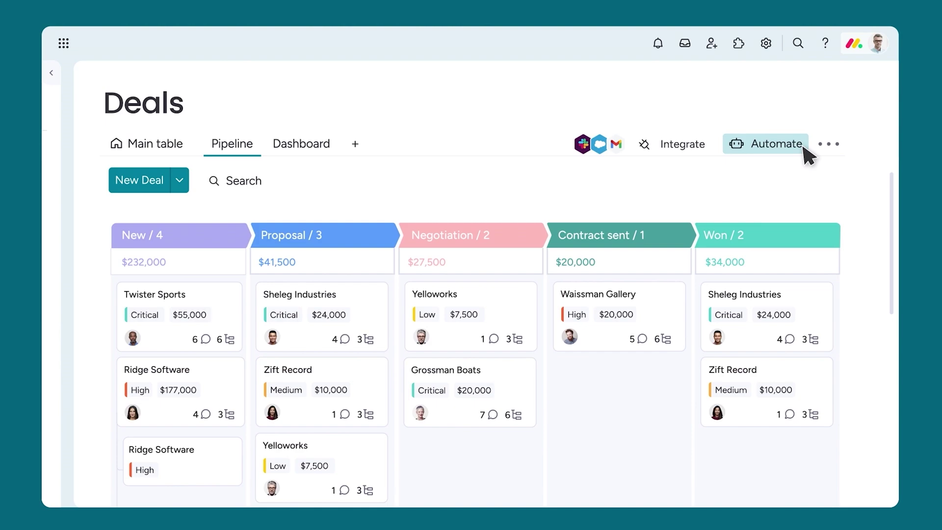
Preview the Deals board's automations, then open the Leads board's automation center.
left_click(804, 147)
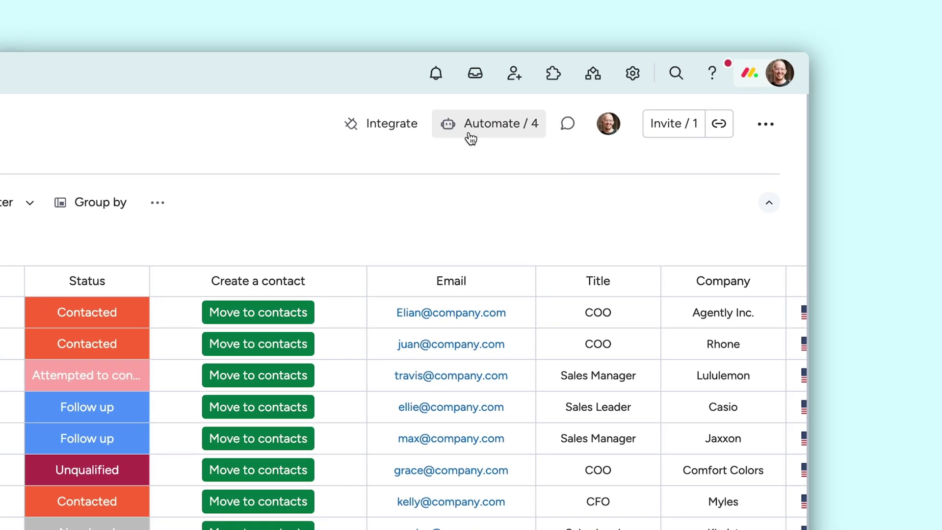
left_click(471, 137)
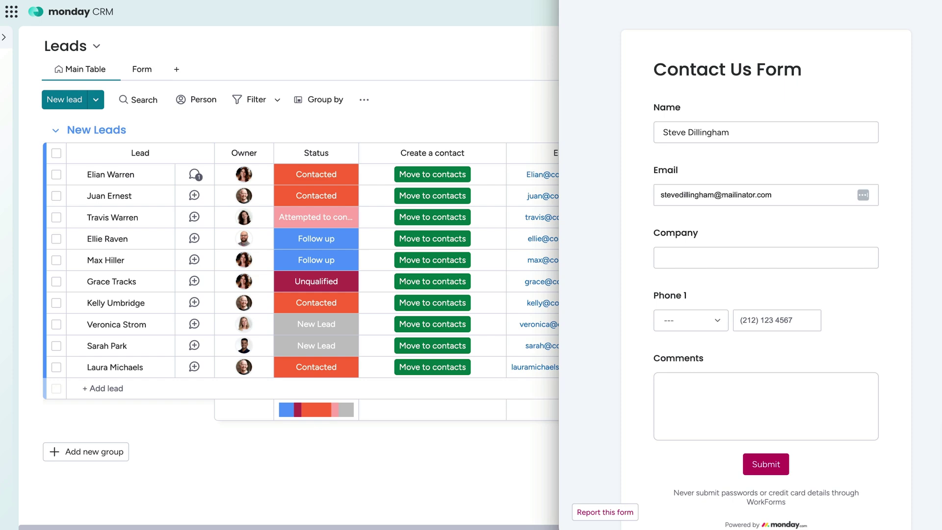
Submit the Contact Us Form as a new lead and check its notification.
left_click(766, 464)
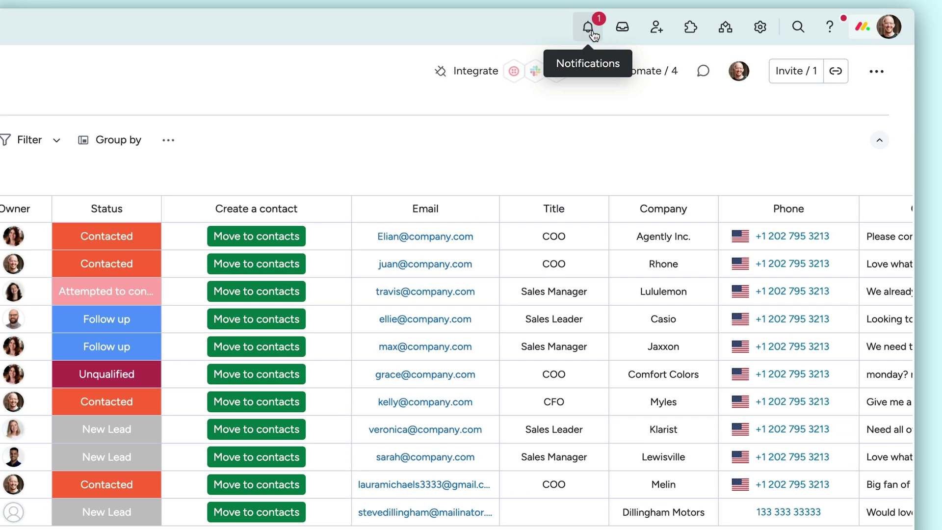
left_click(692, 15)
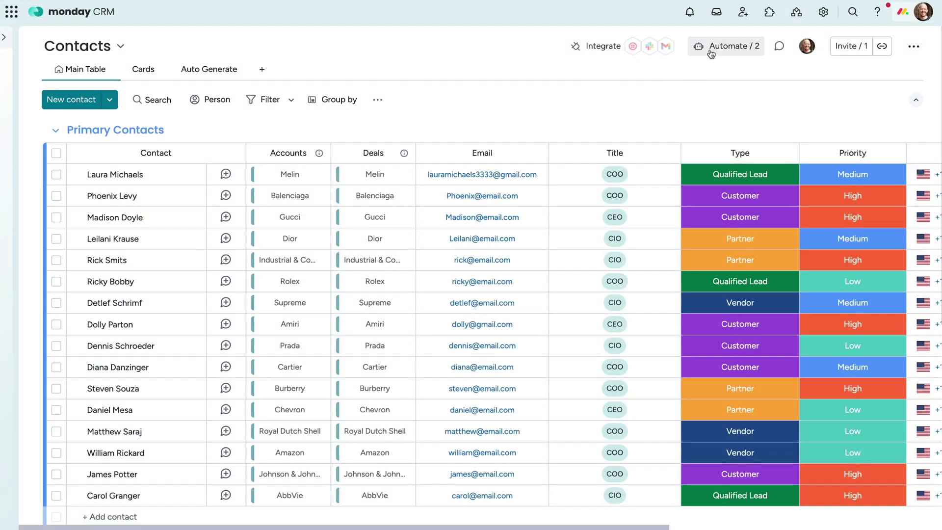
Open Automate / 2 on the Contacts board to list its email notification rules.
left_click(711, 49)
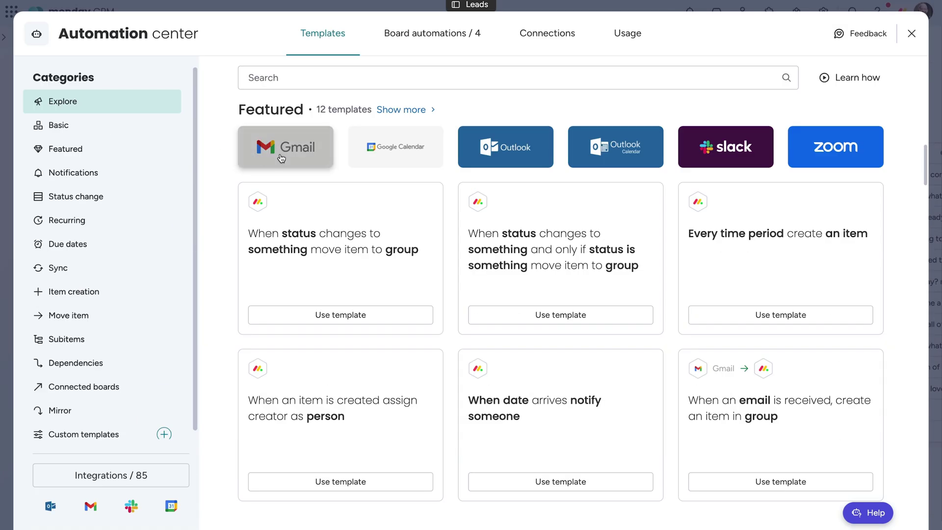
Show the Gmail integration templates in the Automation center.
left_click(281, 158)
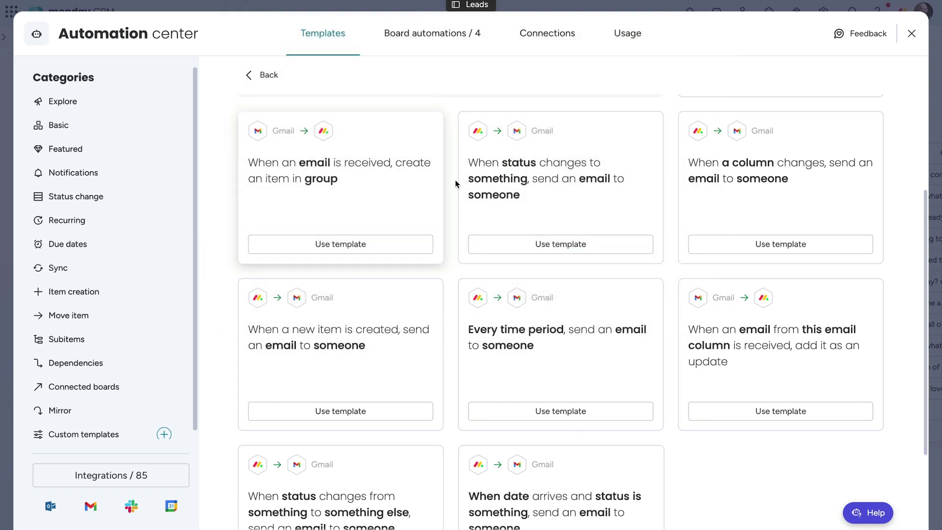
Use the Gmail status-change email template, triggered when Status changes to Follow up.
left_click(505, 245)
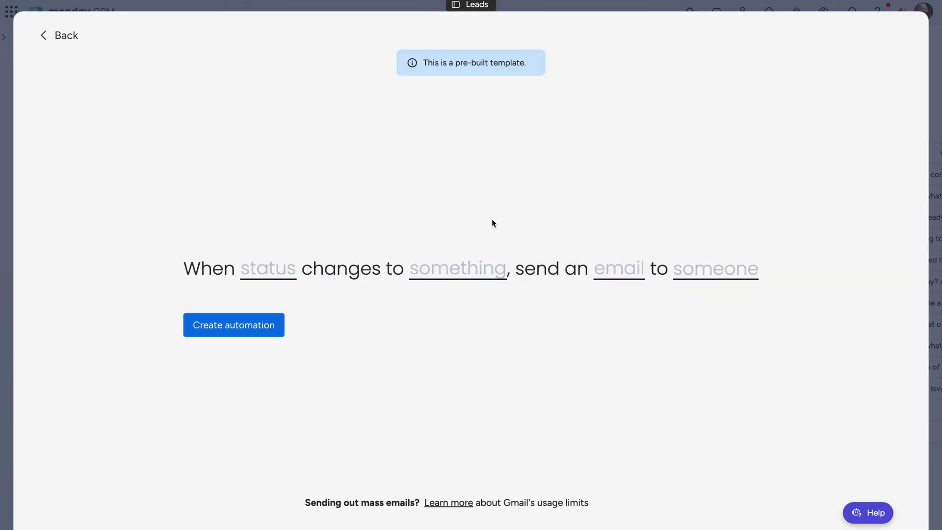
left_click(280, 273)
left_click(301, 319)
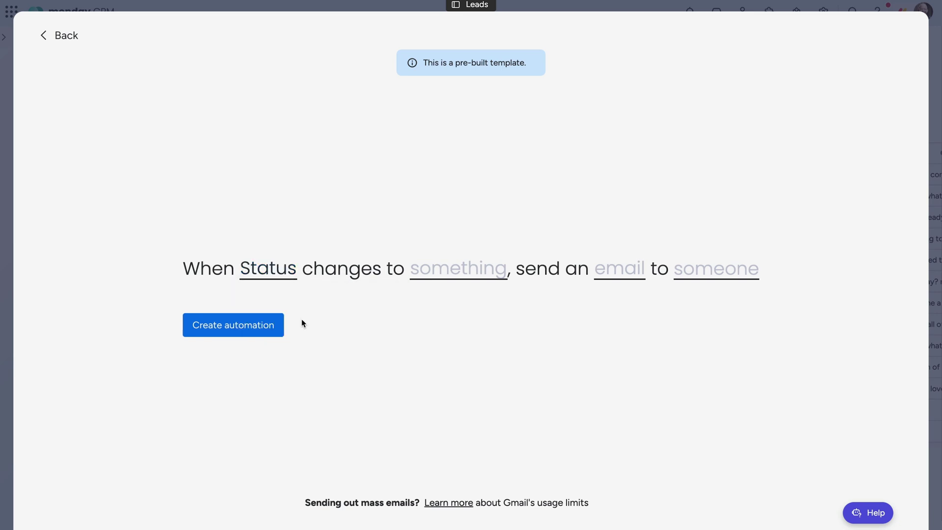
left_click(434, 274)
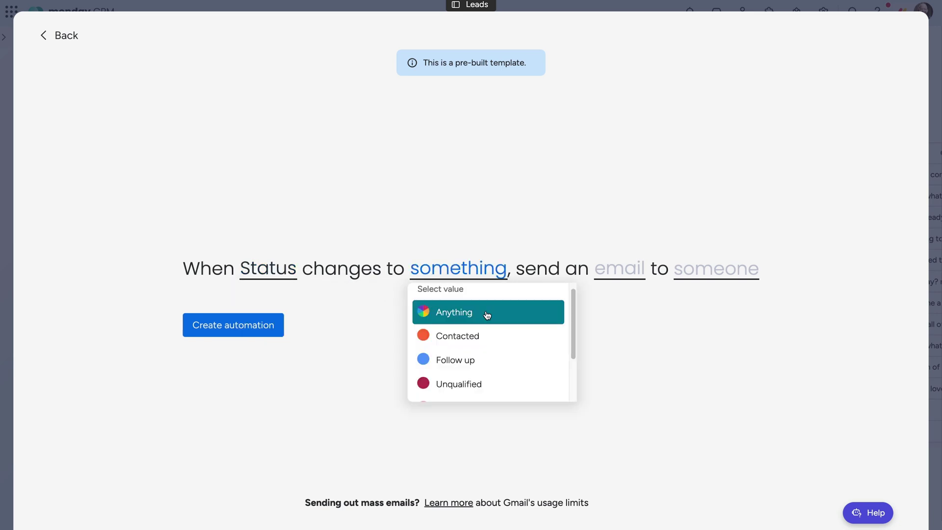
left_click(488, 361)
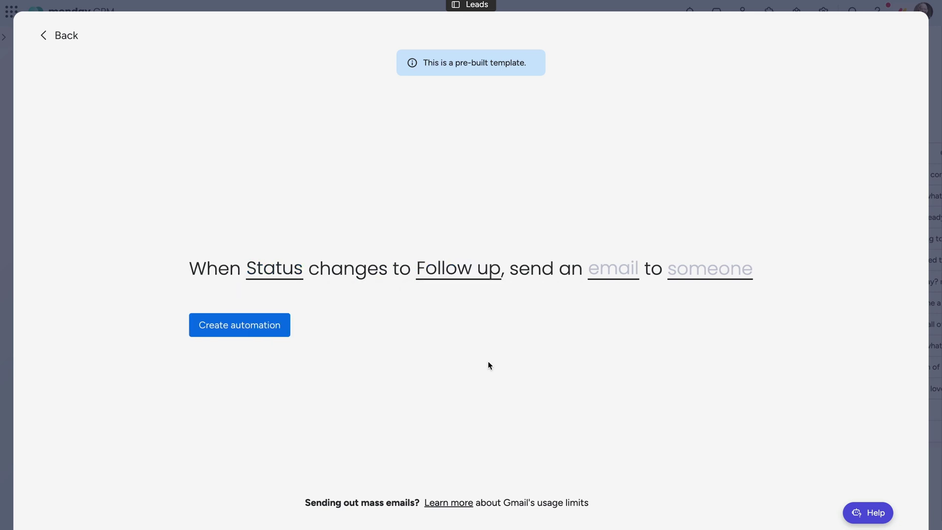
Insert Item Name after 'Dear', send to the Email column, and create the automation.
left_click(601, 271)
left_click(638, 414)
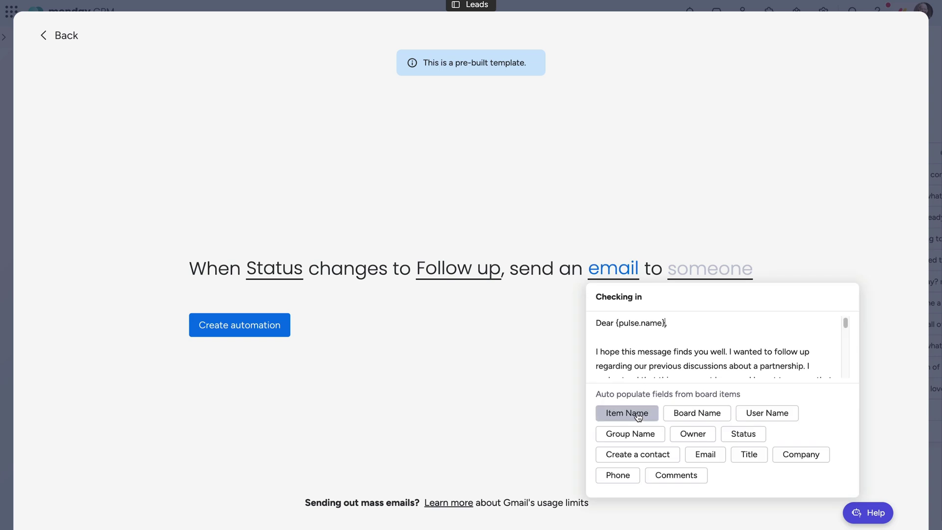
left_click(711, 270)
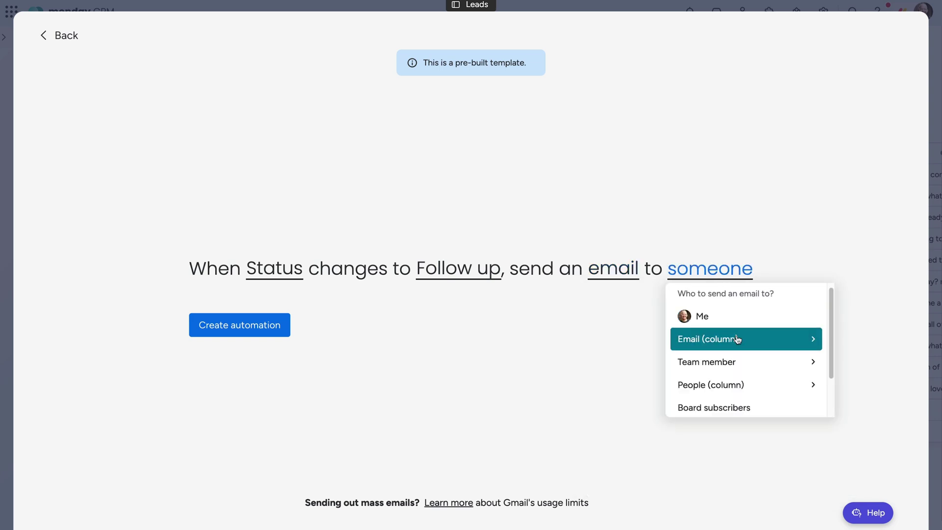
left_click(731, 337)
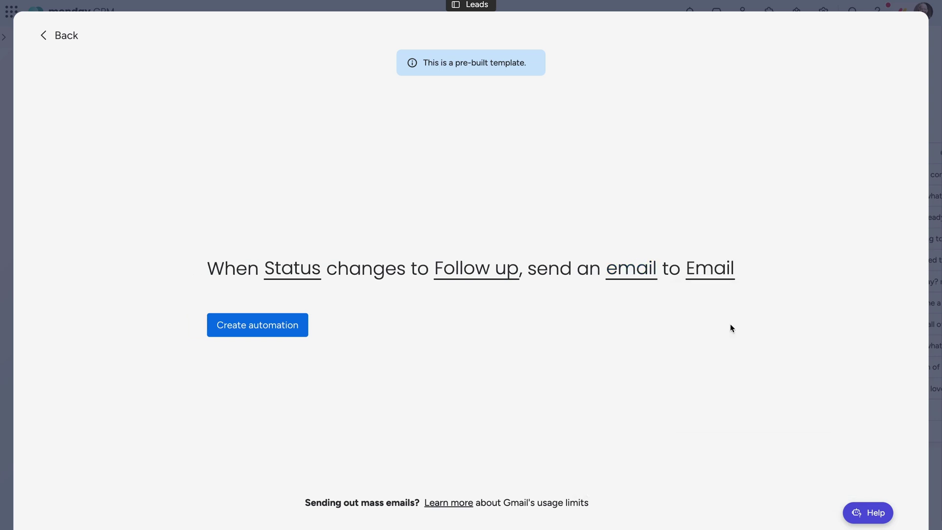
left_click(300, 326)
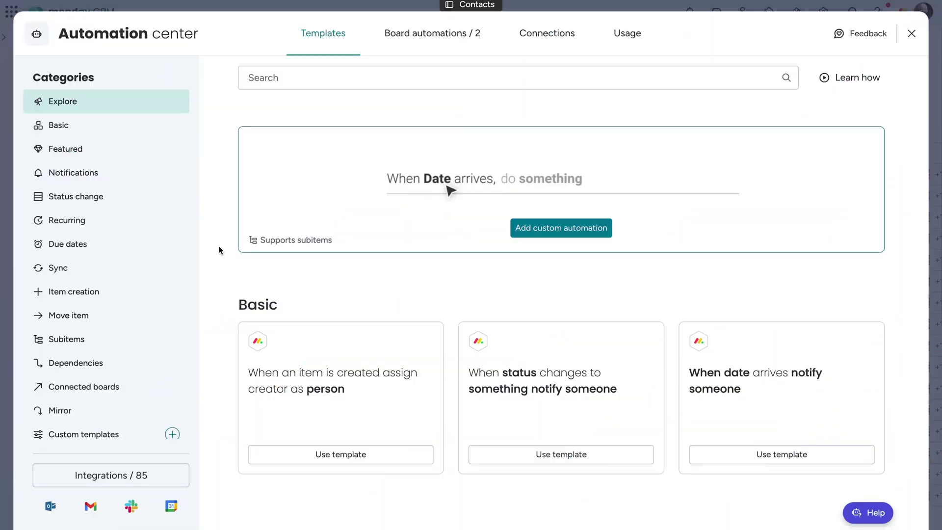
Scroll down through the automation Templates list.
scroll(220, 251, "down", 5)
scroll(220, 250, "down", 10)
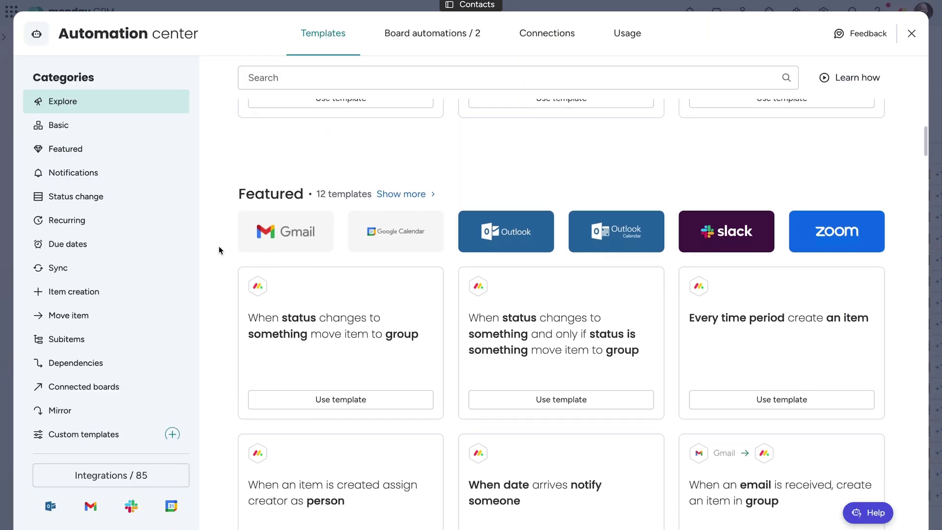
scroll(219, 251, "down", 12)
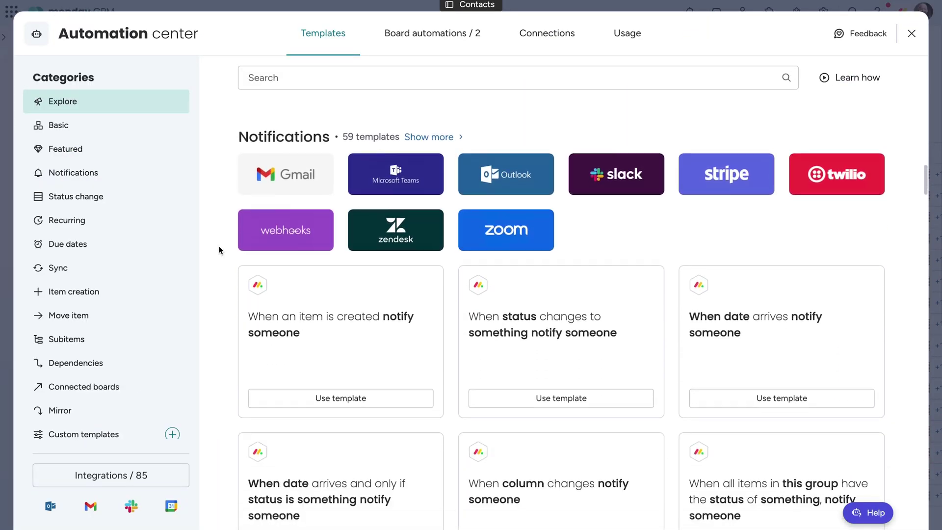
scroll(219, 250, "down", 3)
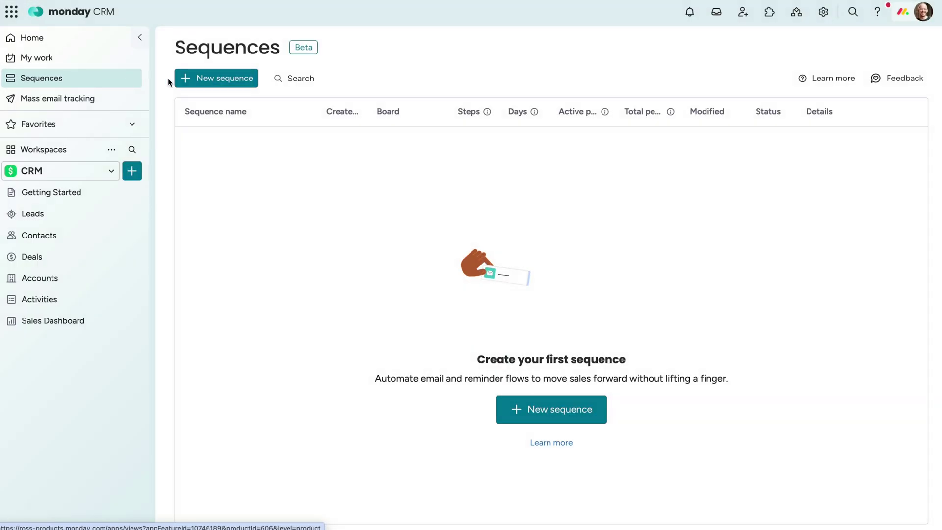
Create a new sequence named 'Cold lead sequence' connected to the Leads board.
left_click(182, 80)
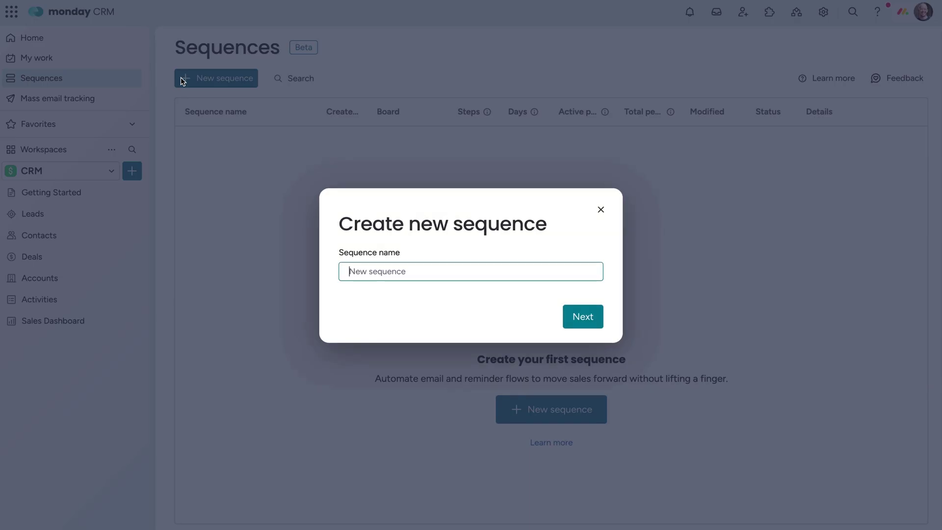
type("Cold lead sequence")
left_click(577, 311)
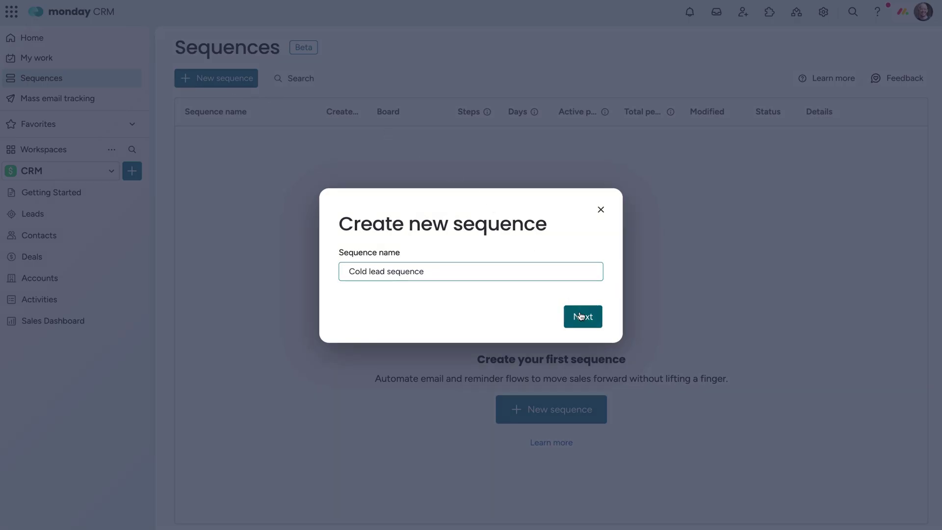
left_click(564, 284)
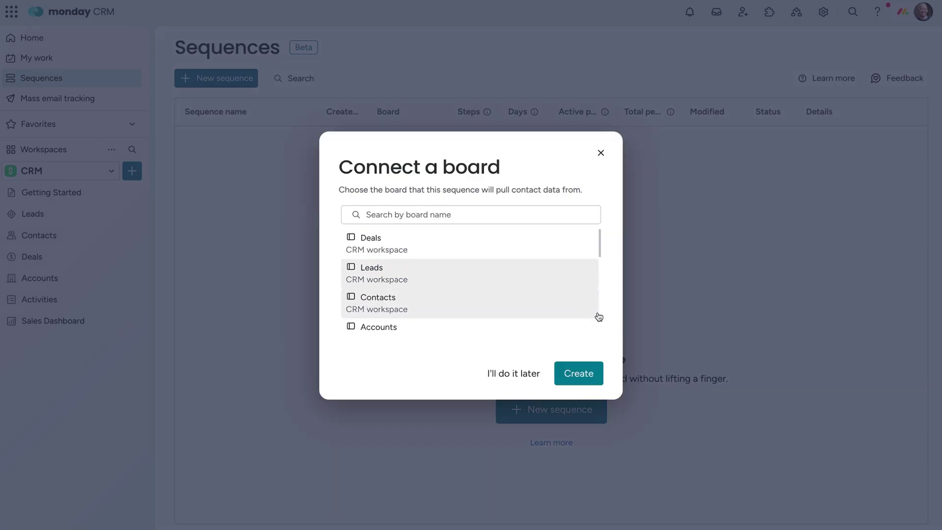
left_click(592, 375)
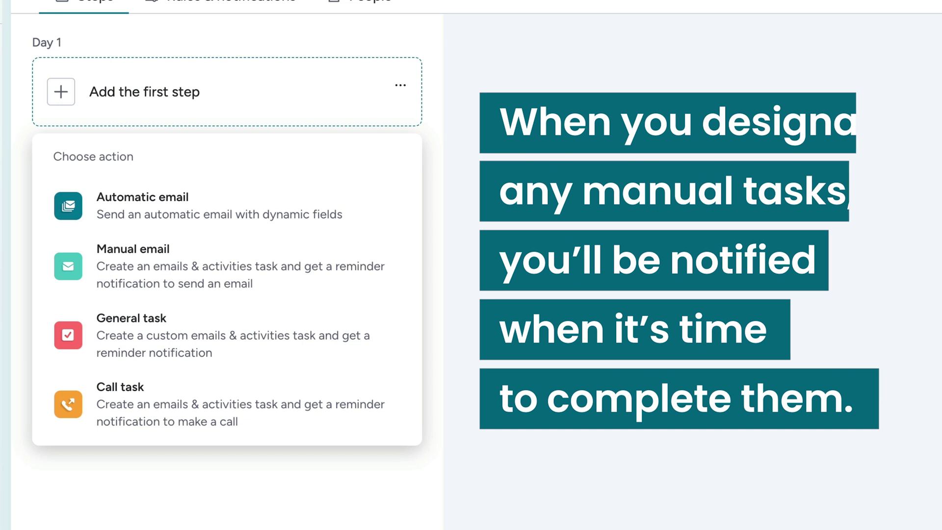
Make Day 1 an automatic email and paste in its subject line.
left_click(363, 210)
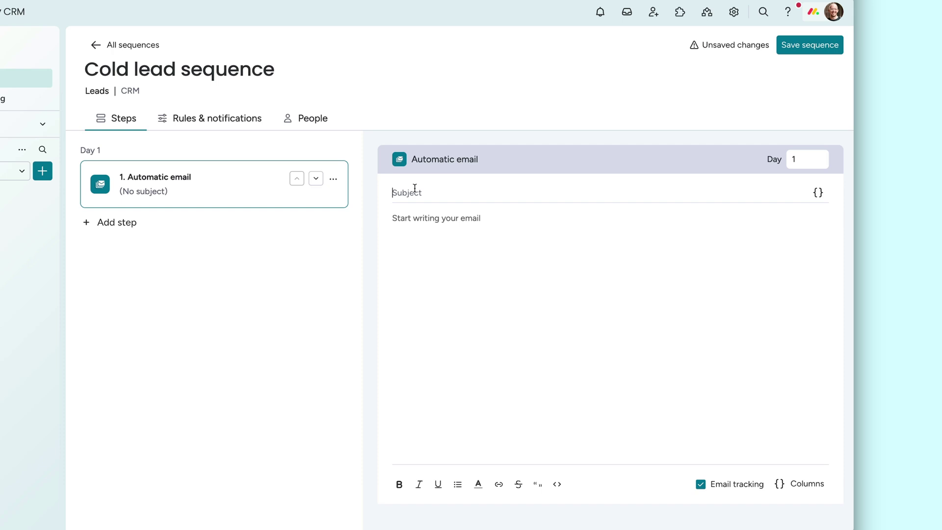
left_click(415, 193)
type("Follow-up on Our Previous Discussion")
type("Dear {pulse.name},  I hope this message finds you well. I wanted to follow up on our previous discussion regarding monday.com. I understand that things can get busy, but I wanted to reiterate my interest in working with you and providing value to you guys. I believe that our collaboration could be mutually beneficial, and I am eager to explore the possibilities further.  Please let me know if there is a more convenient time for us to connect and discuss this opportunity in more detail. I appreciate your time and consideration.  Looking forward to your response.  Best regards, Ross")
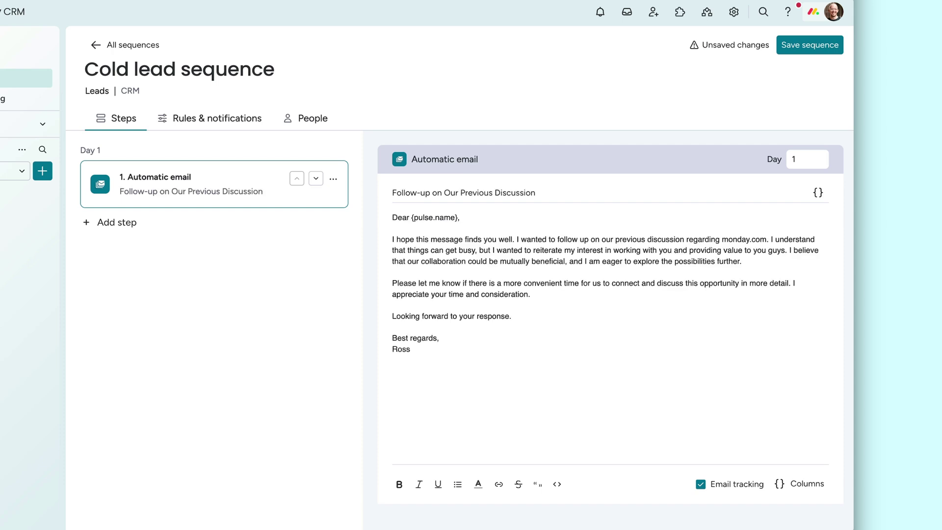
Add a Day 5 call task and a Day 7 automatic email step.
left_click(132, 224)
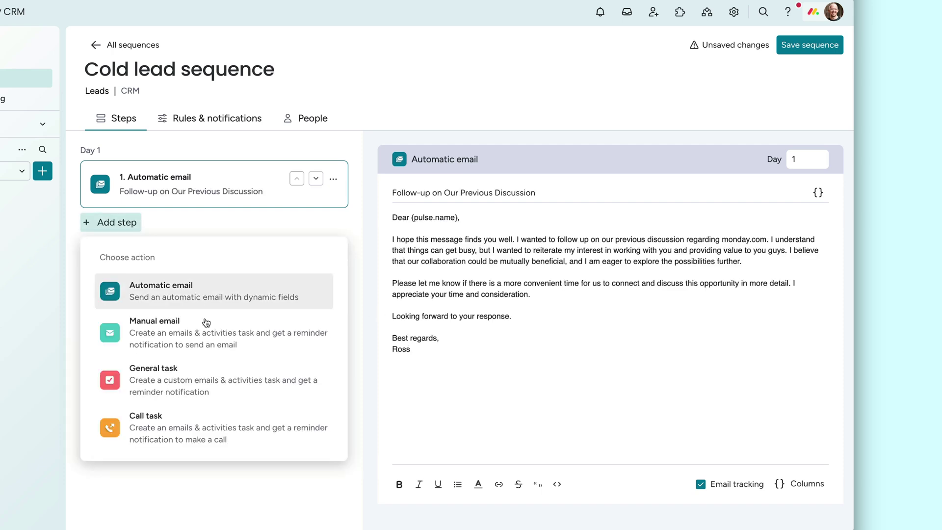
left_click(203, 420)
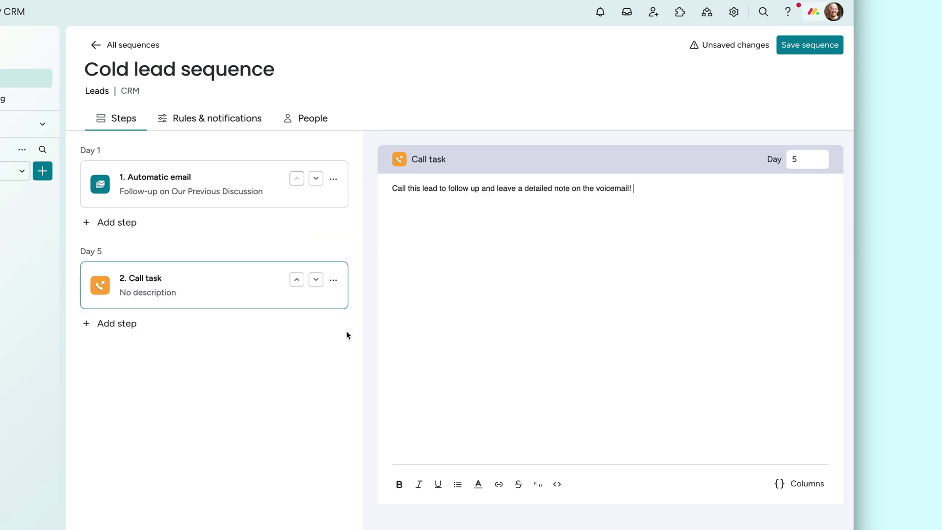
left_click(131, 324)
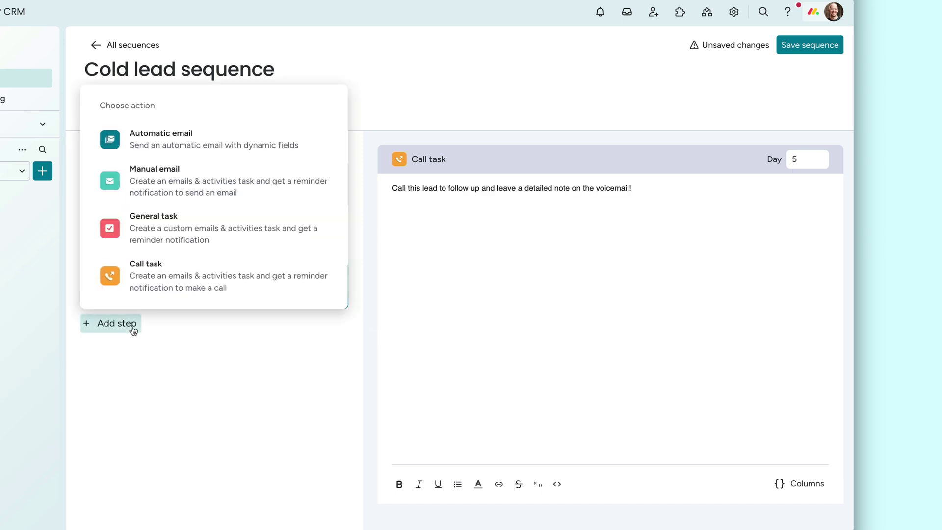
left_click(203, 152)
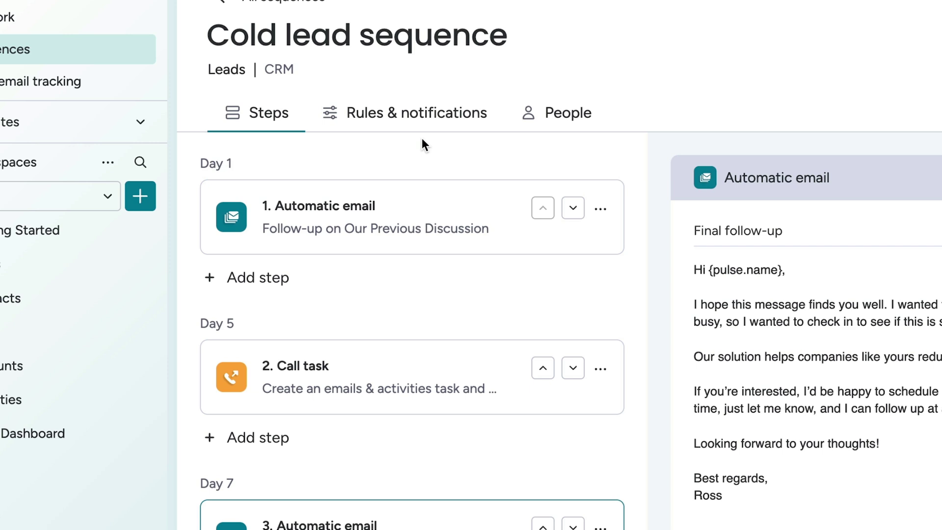
Review Rules & notifications down to the 7:00 AM–5:00 PM Denver send window.
left_click(214, 127)
scroll(533, 265, "down", 5)
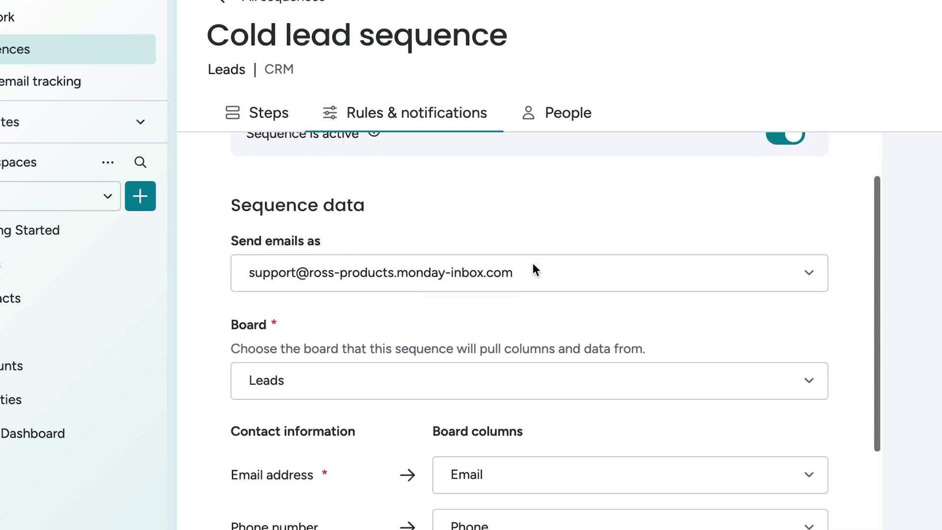
scroll(532, 263, "down", 2)
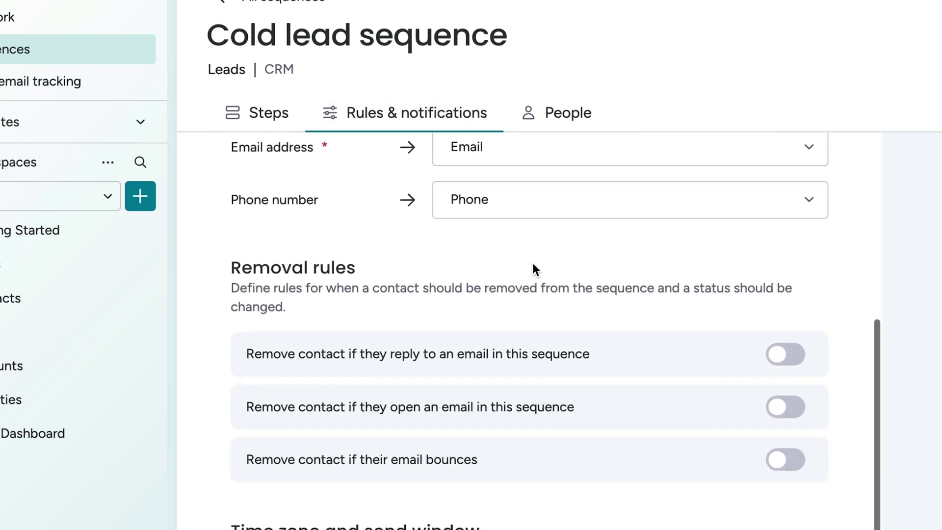
scroll(532, 263, "down", 6)
scroll(532, 268, "down", 1)
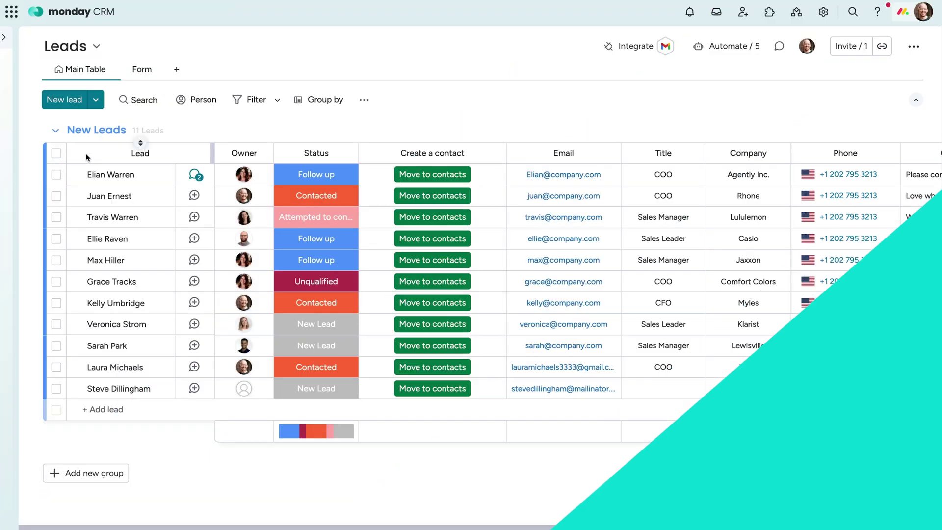
Add three checked leads to the Cold lead sequence, then start a new email from a contact's Emails & Activities.
left_click(56, 174)
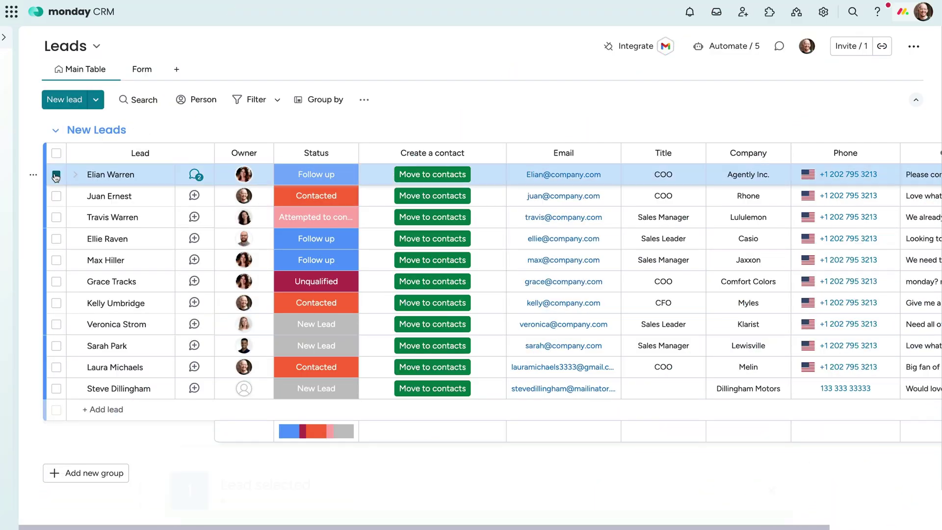
left_click(57, 238)
left_click(57, 260)
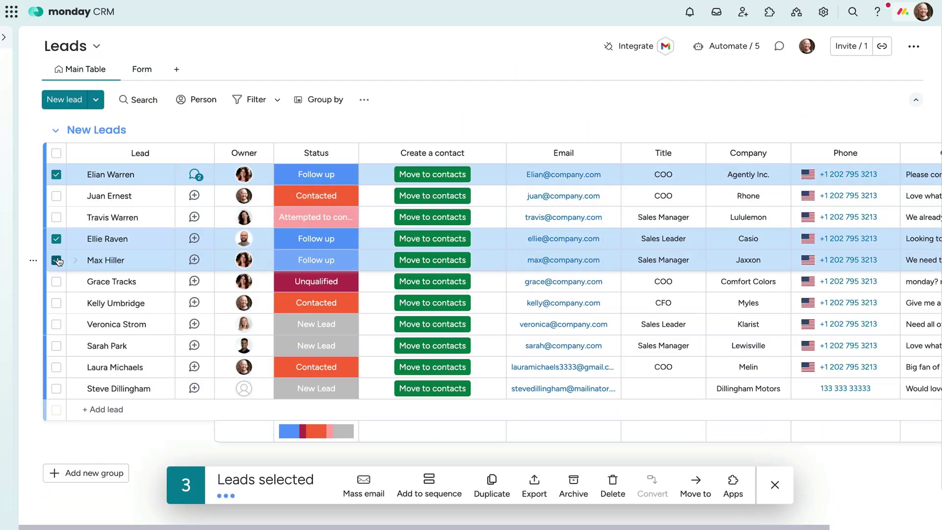
left_click(429, 482)
left_click(460, 264)
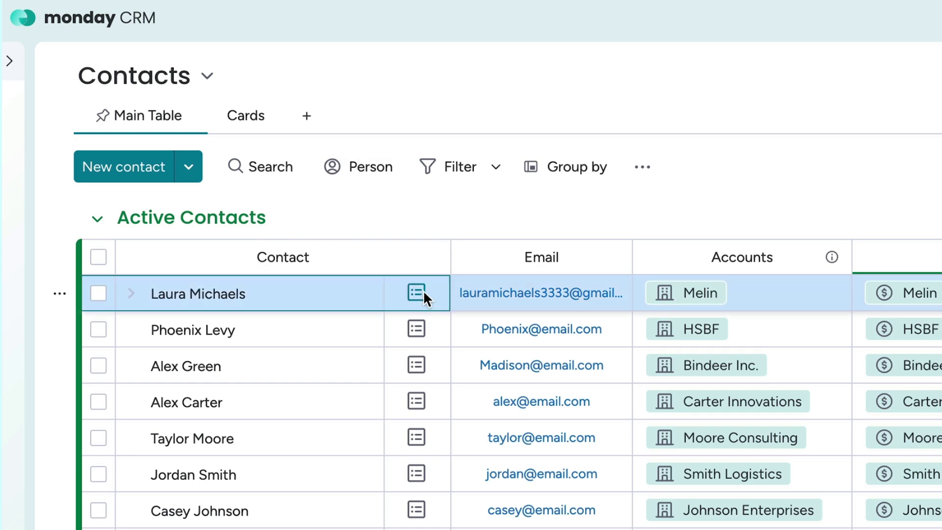
left_click(423, 293)
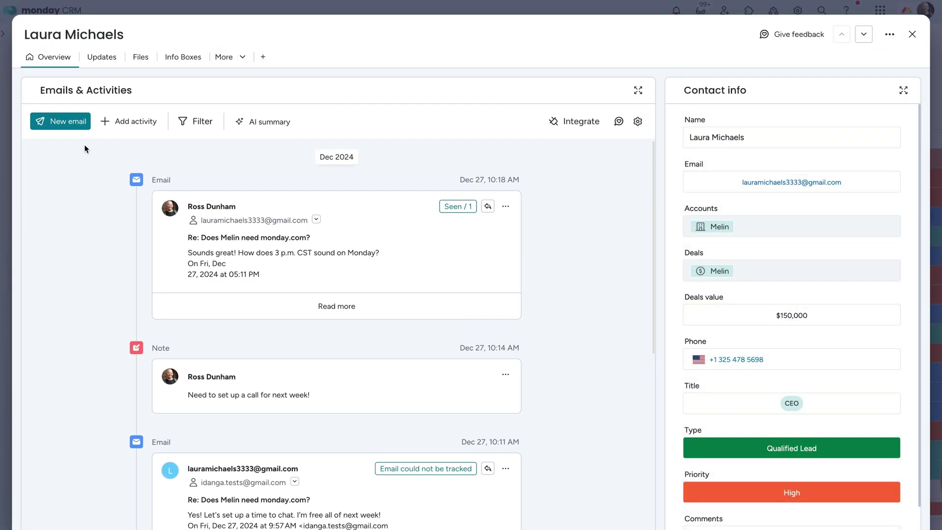
left_click(69, 121)
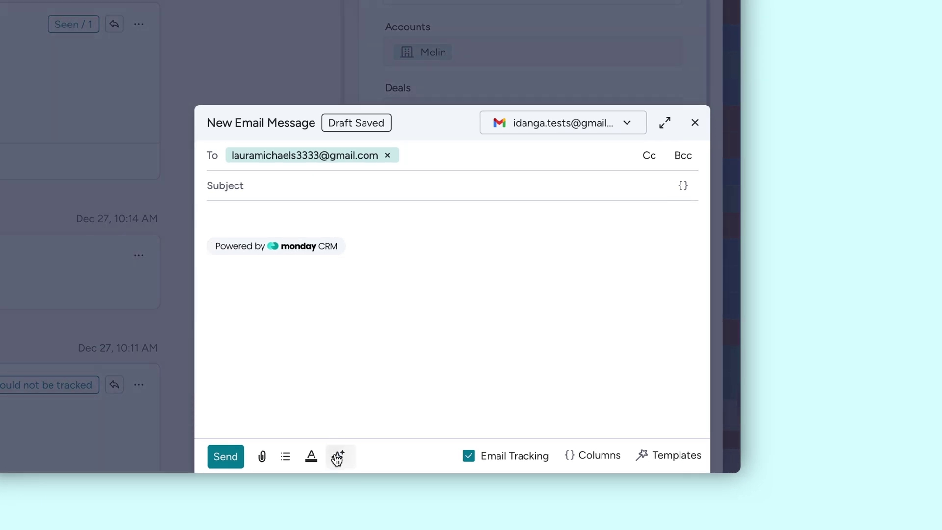
Insert an AI-drafted thank-you email asking about decision bottlenecks, then save it as template 'Bottlenecks'.
left_click(362, 462)
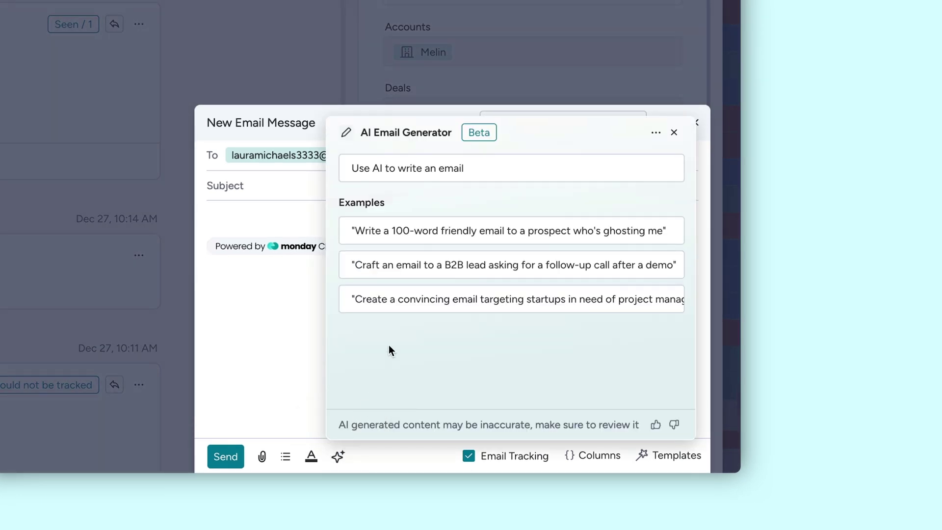
left_click(400, 172)
type("Thank a lead for their time on a call and ask them for bottlenecks on their decision")
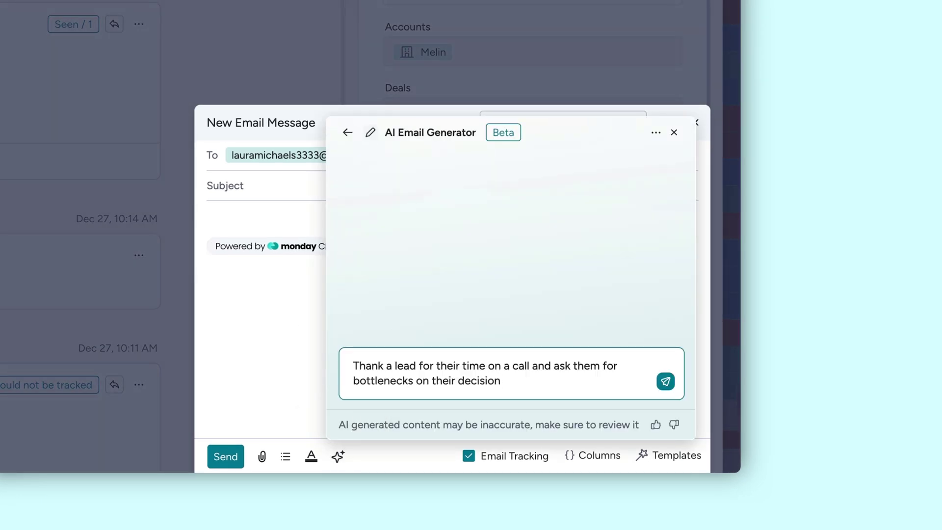
key("Return")
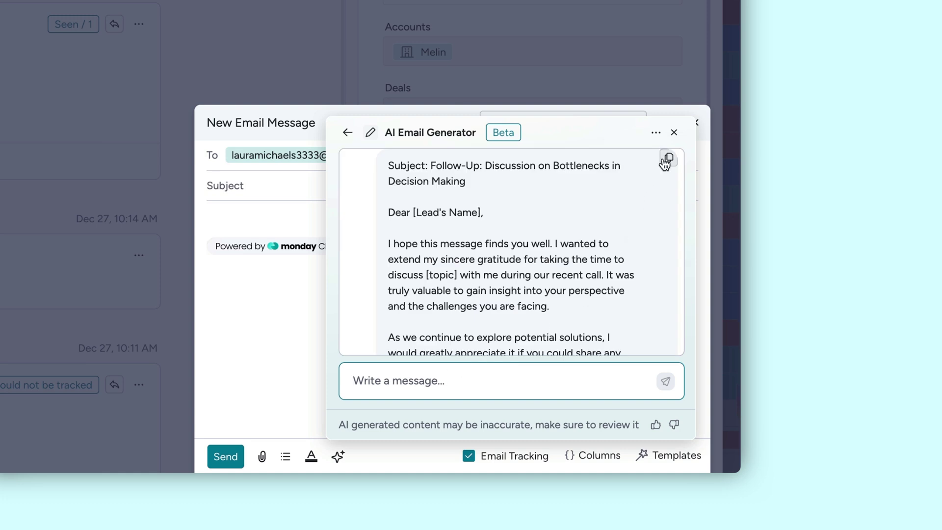
left_click(665, 160)
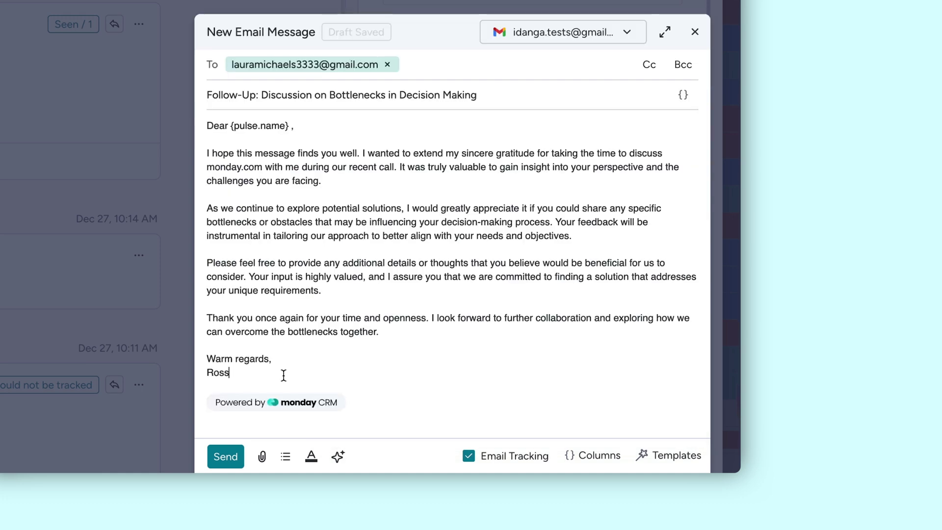
left_click(657, 456)
left_click(593, 423)
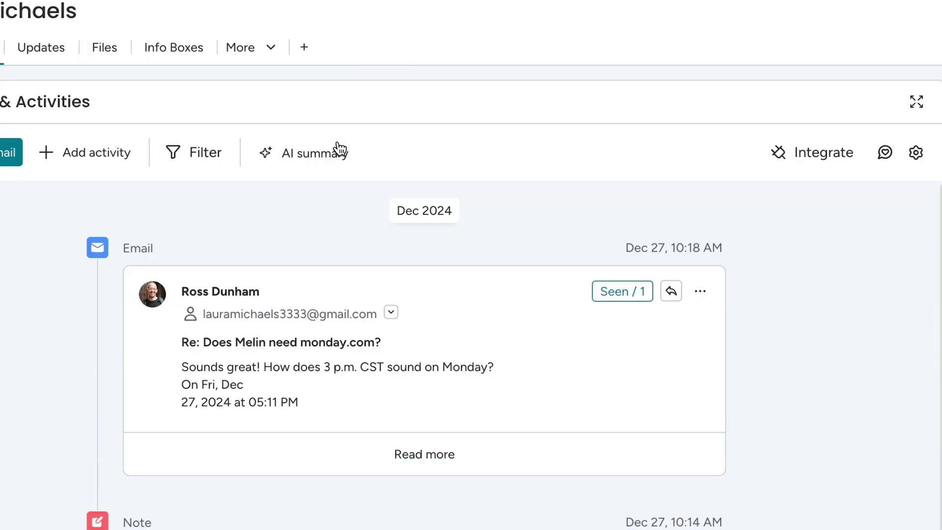
Generate an AI summary of the contact's recent emails and activities and add it to their timeline.
left_click(327, 160)
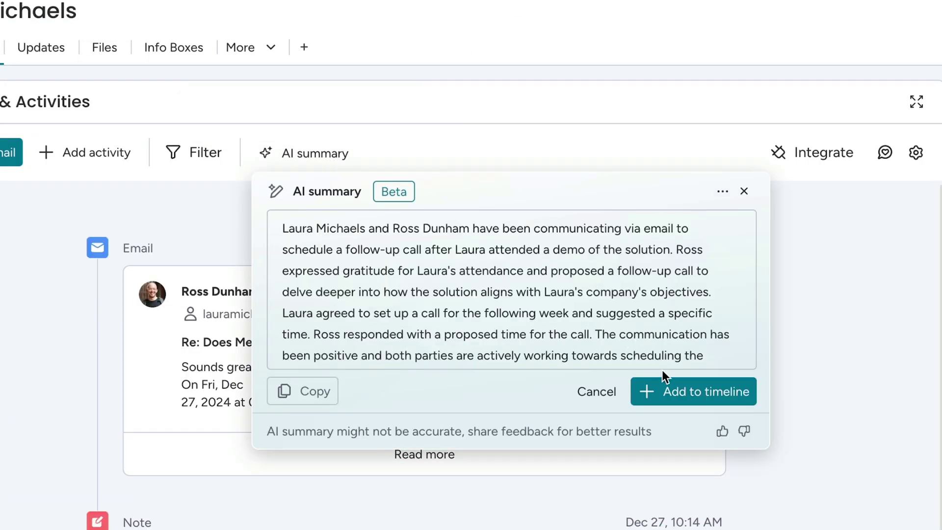
left_click(664, 389)
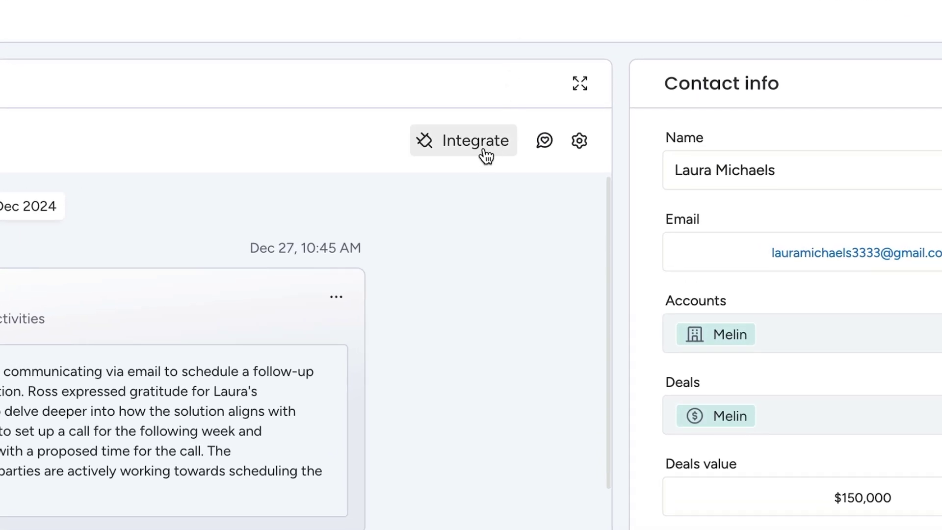
Show the Gmail, Outlook, calendar and Zoom integration options for Emails & Activities.
left_click(486, 156)
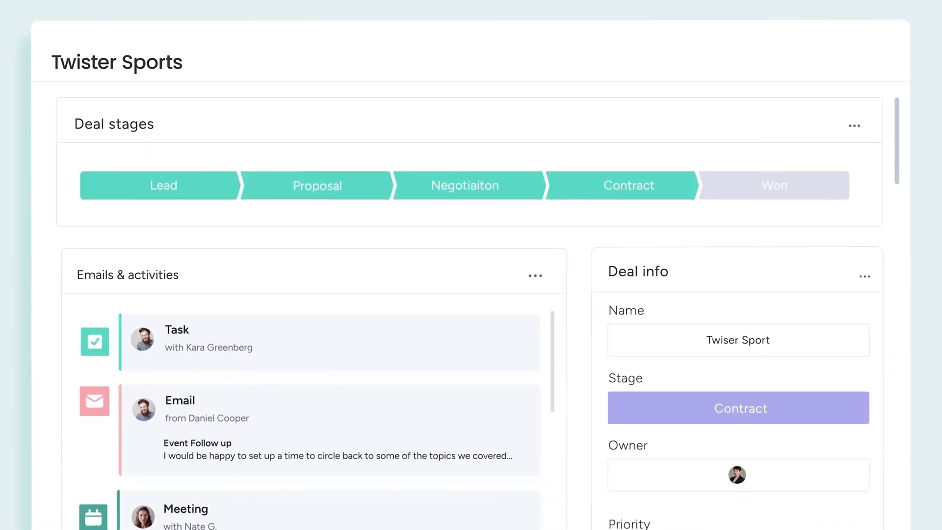
Set the Twister Sports deal's stage to Won in the deal stages bar.
left_click(801, 186)
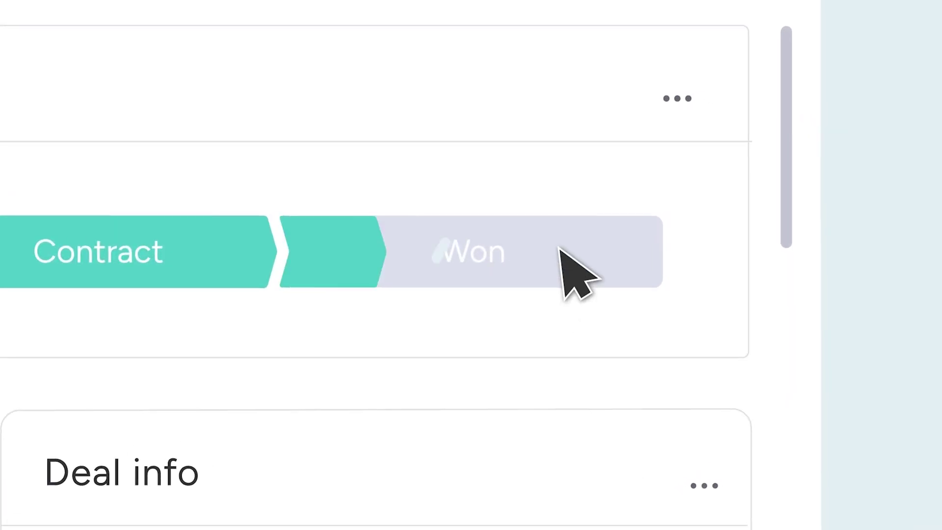